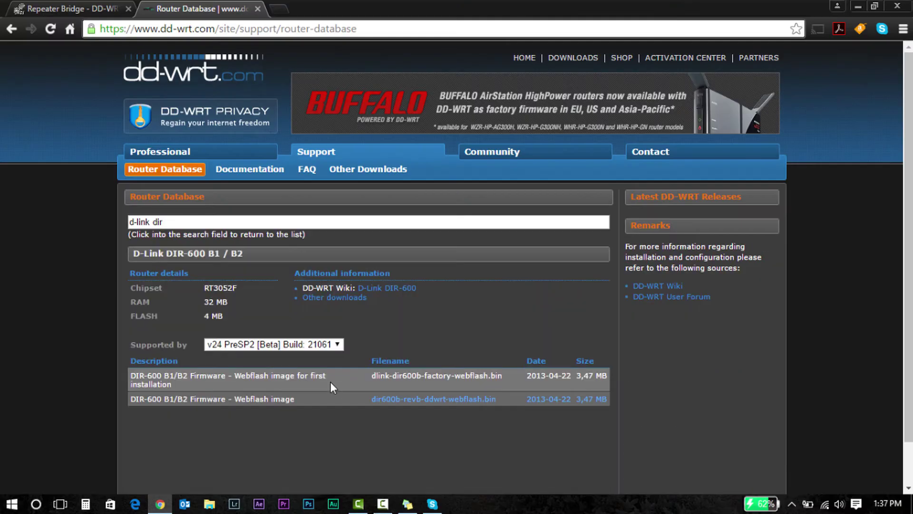
- Check which DD-WRT builds support the DIR-600 B1/B2, then run a phone speed test (31.29 Mbps)
{"action": "left_click", "coordinate": [336, 343]}
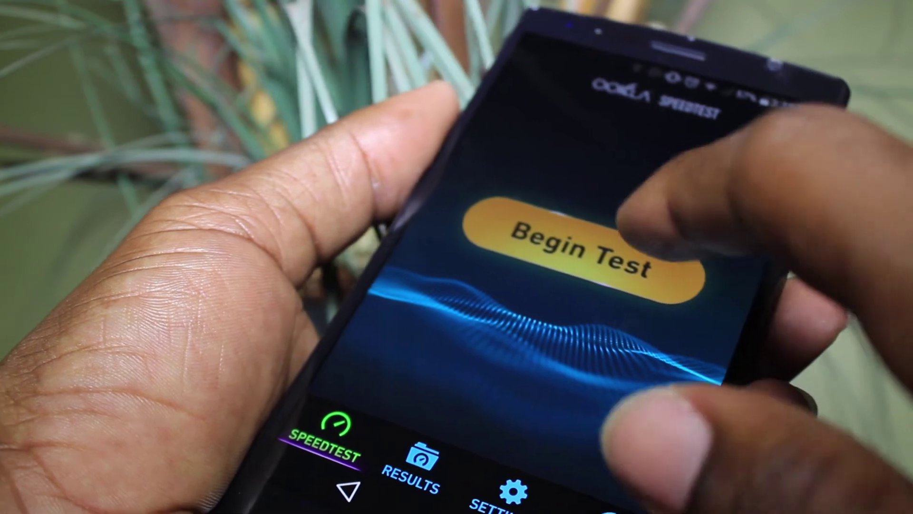
{"action": "left_click", "coordinate": [618, 229]}
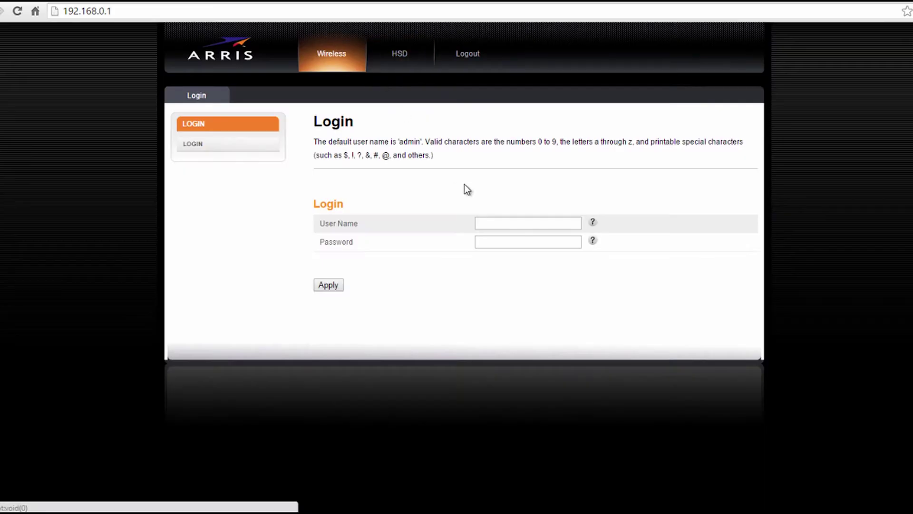
- Log into the Arris router and confirm the 2.4 GHz security stays WPA2-PSK (AES) on channel 6
{"action": "left_click", "coordinate": [492, 224]}
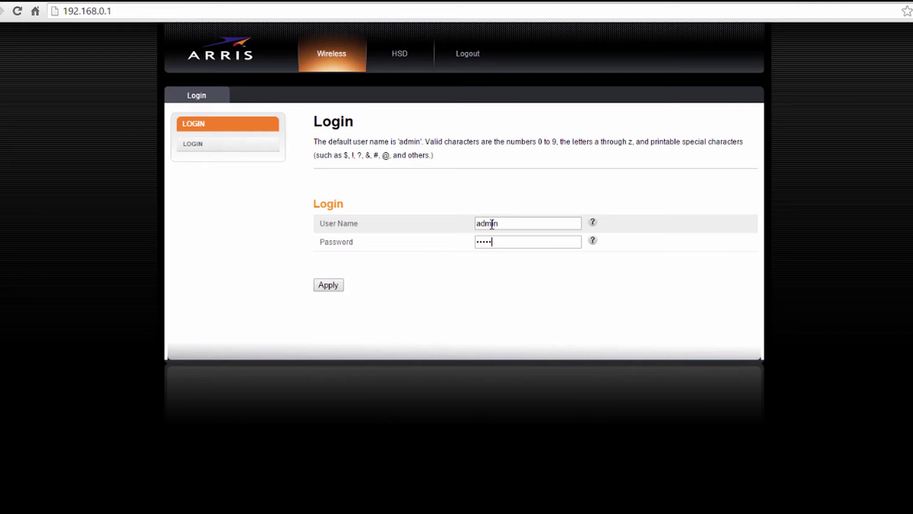
{"action": "left_click", "coordinate": [327, 285]}
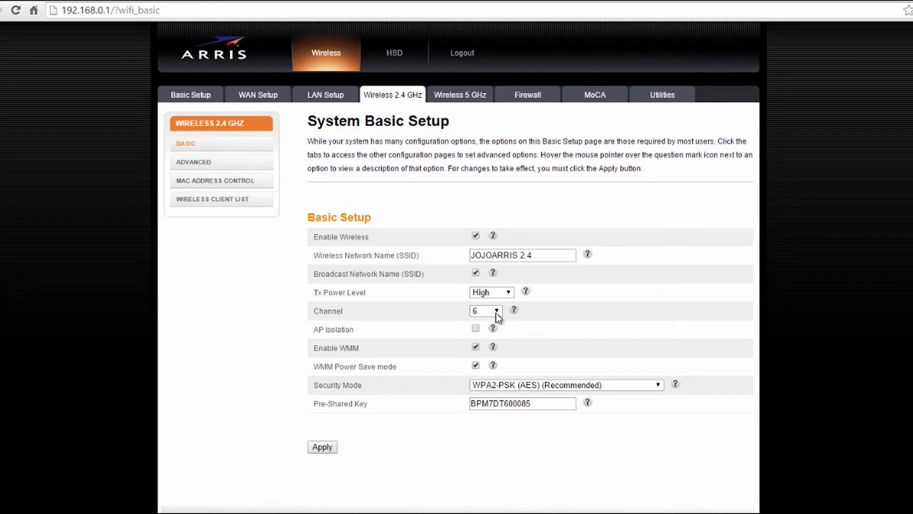
{"action": "left_click", "coordinate": [534, 385]}
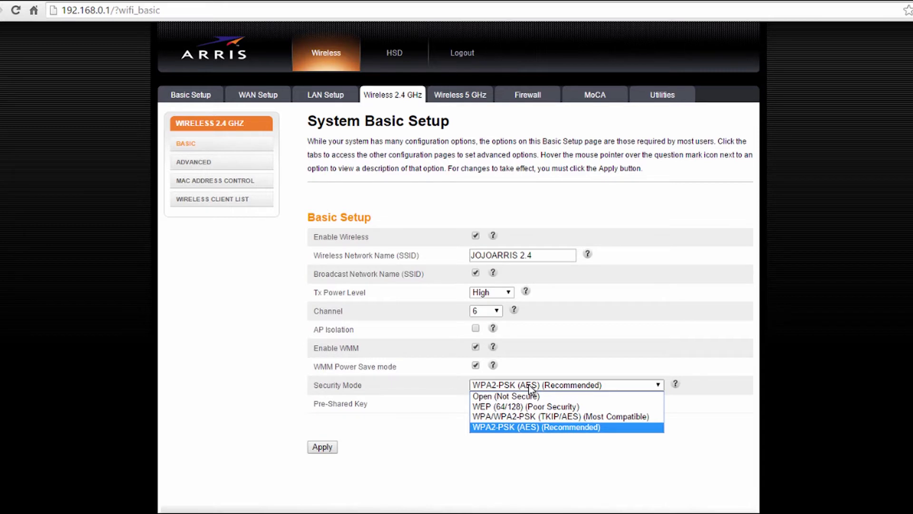
{"action": "left_click", "coordinate": [530, 386]}
- Confirm the Arris 2.4 GHz wireless mode is B/G/N mixed, then view the LAN Setup settings
{"action": "left_click", "coordinate": [202, 157]}
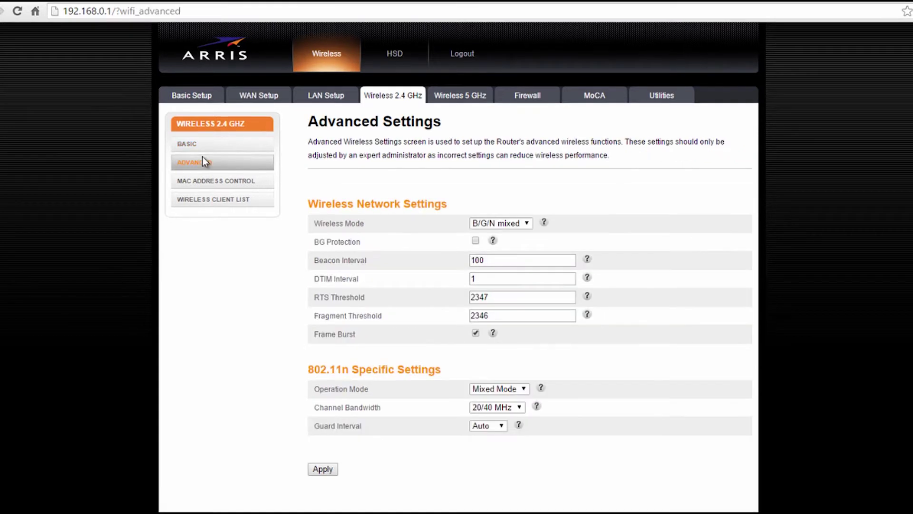
{"action": "left_click", "coordinate": [527, 224]}
{"action": "left_click", "coordinate": [528, 224]}
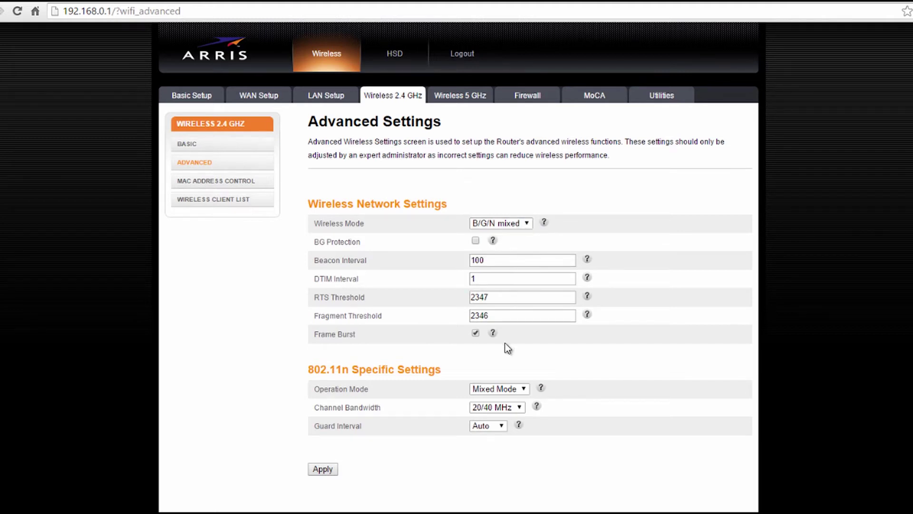
{"action": "key", "text": "alt+Left"}
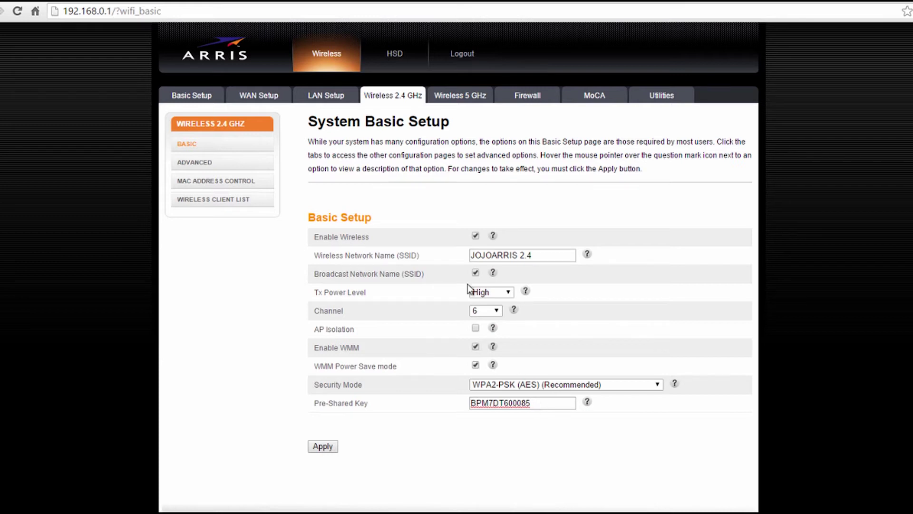
{"action": "key", "text": "alt+Right"}
{"action": "left_click", "coordinate": [329, 98]}
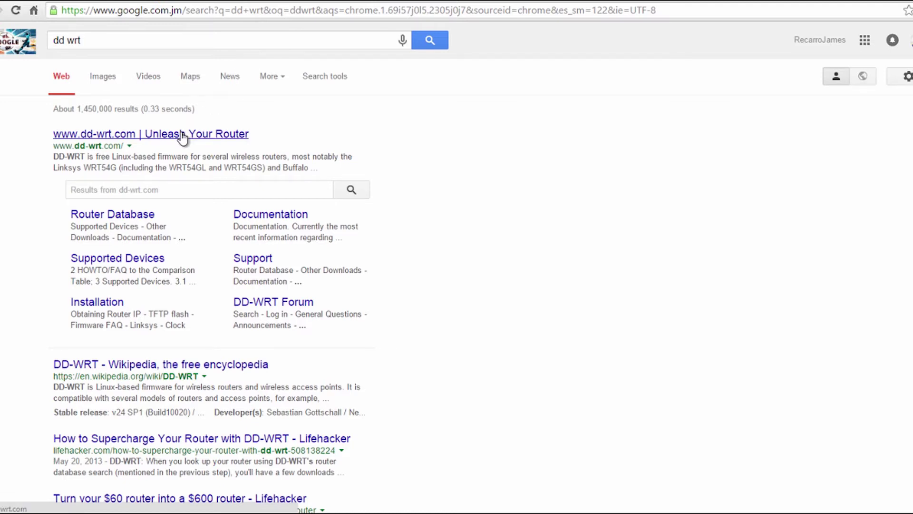
- Search the DD-WRT Router Database for 'd-link' and inspect the DIR-600 B1/B2 row
{"action": "left_click", "coordinate": [144, 214]}
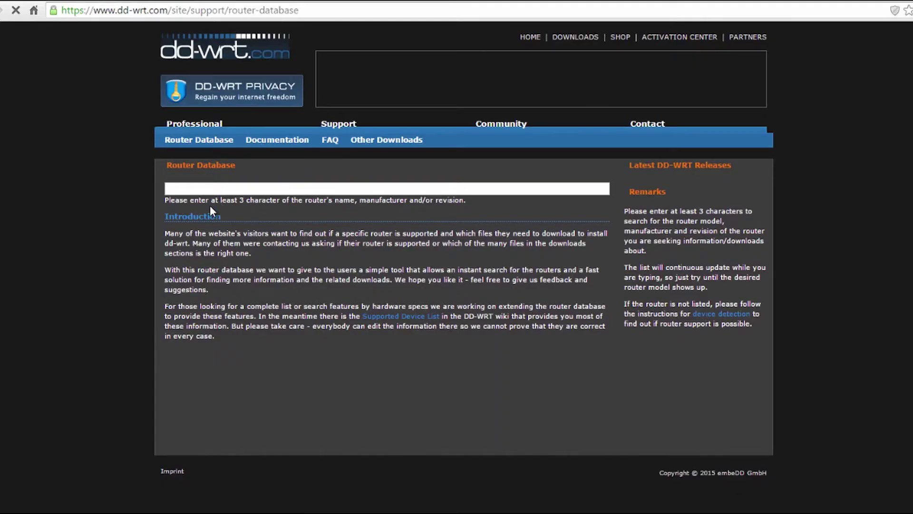
{"action": "left_click", "coordinate": [229, 189]}
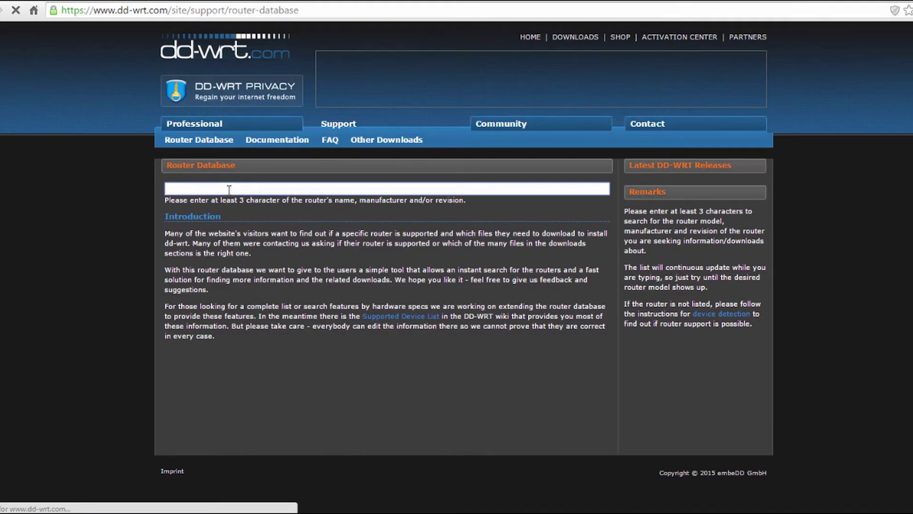
{"action": "type", "text": "d-link"}
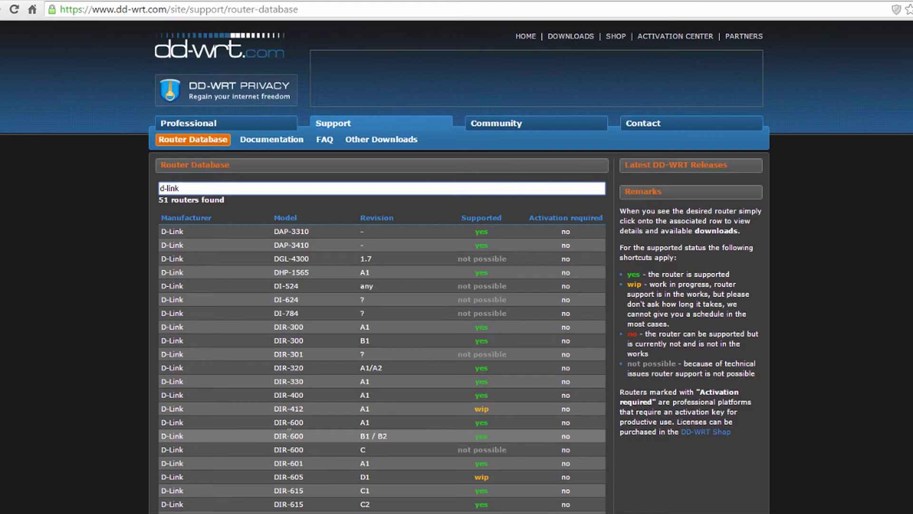
{"action": "left_click", "coordinate": [290, 431]}
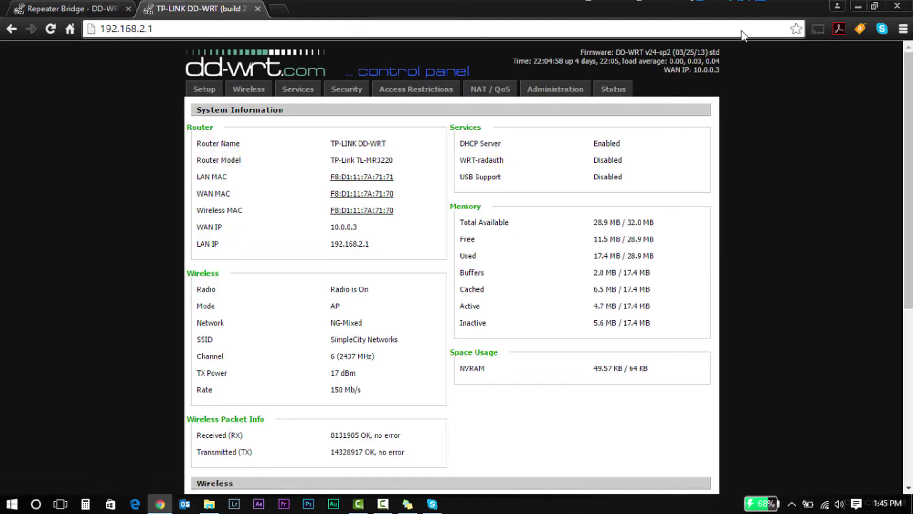
- Go to Administration > Firmware Upgrade and browse for a firmware file, cancelling without choosing one
{"action": "left_click", "coordinate": [543, 94]}
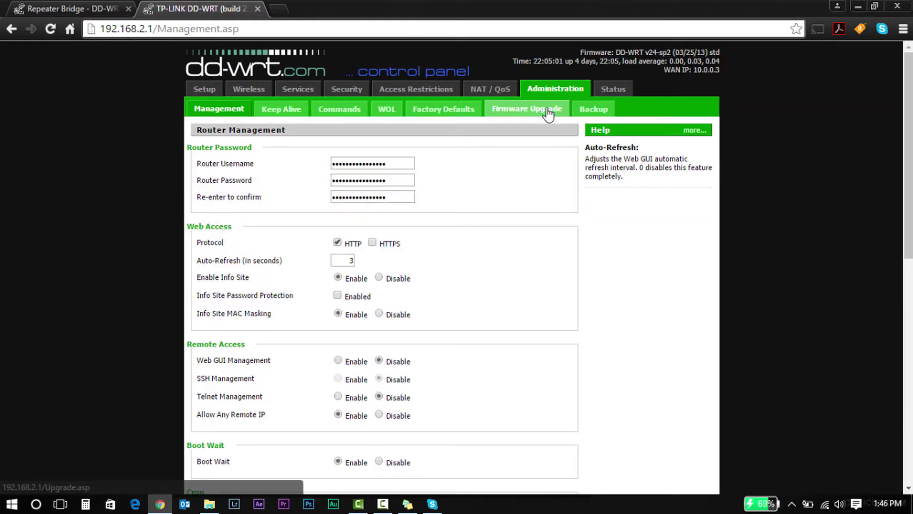
{"action": "left_click", "coordinate": [548, 108]}
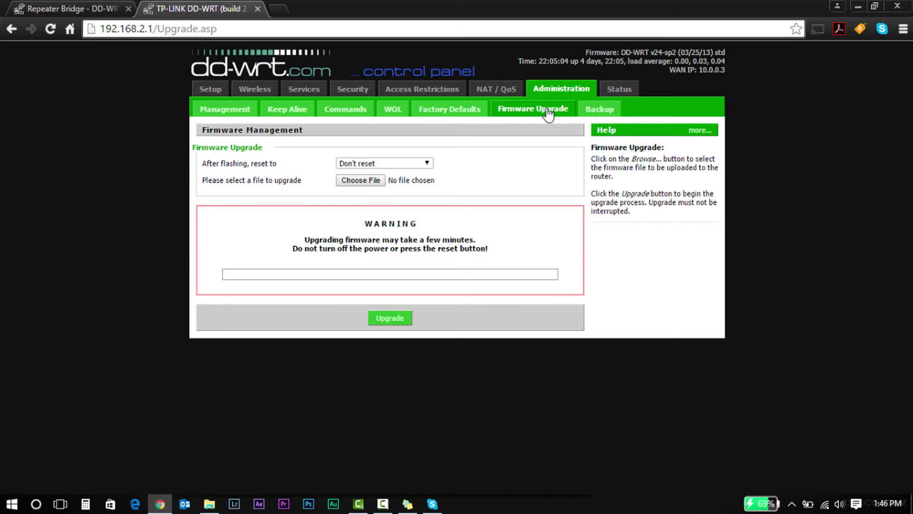
{"action": "left_click", "coordinate": [373, 182]}
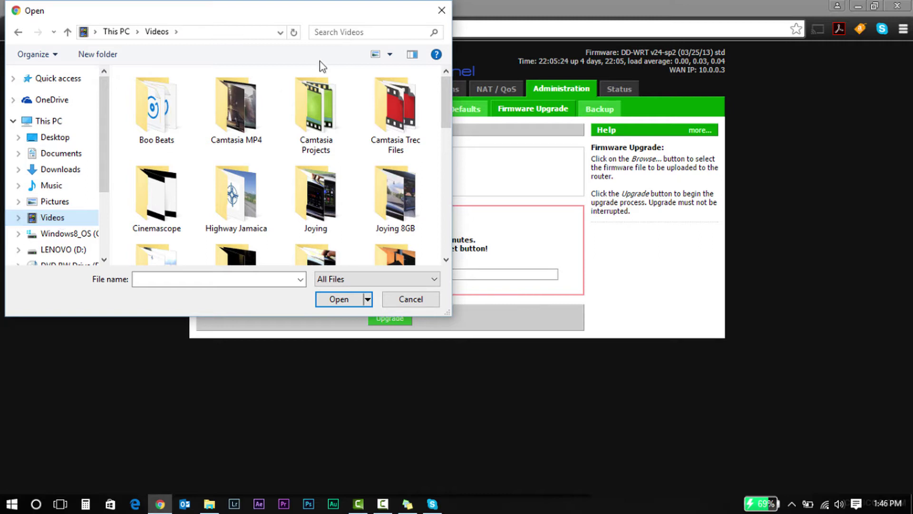
{"action": "left_click", "coordinate": [411, 300]}
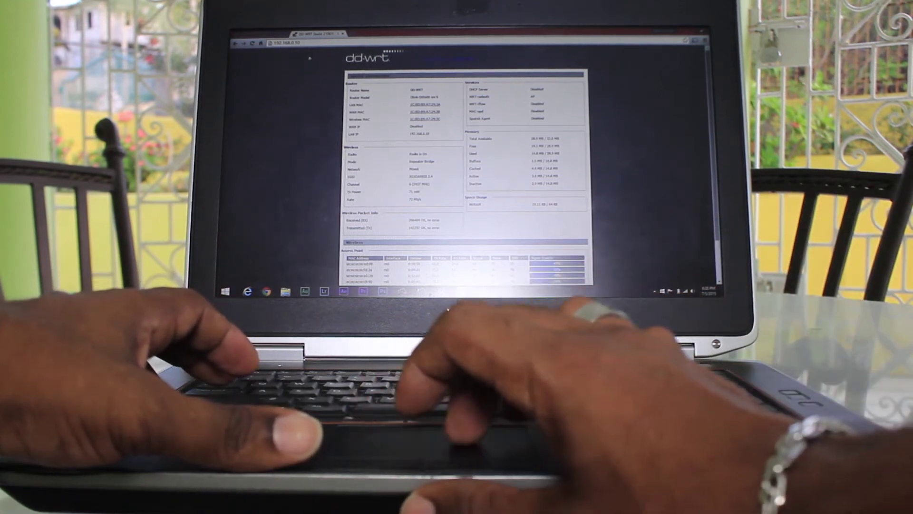
- Sign into DD-WRT with the router's user name and password, decline saving it, and view Basic Setup
{"action": "left_click", "coordinate": [372, 70]}
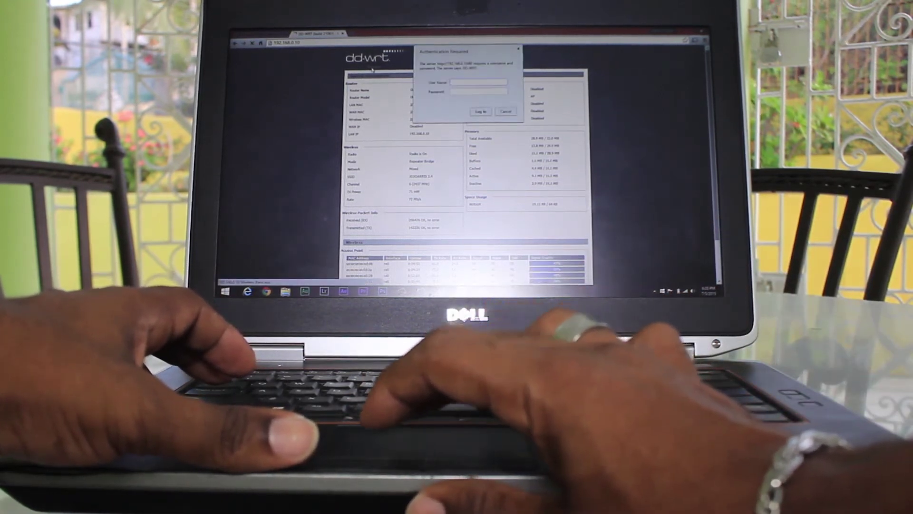
{"action": "type", "text": "admin"}
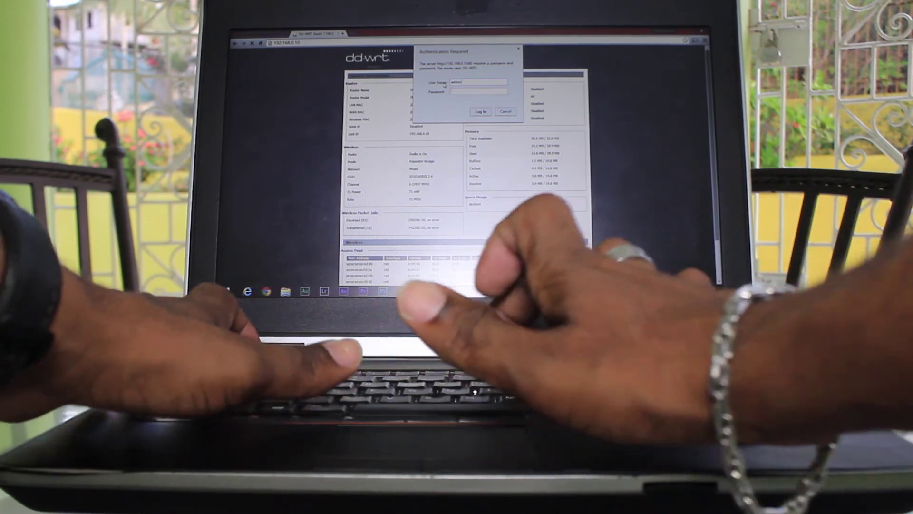
{"action": "key", "text": "Tab"}
{"action": "type", "text": "admin"}
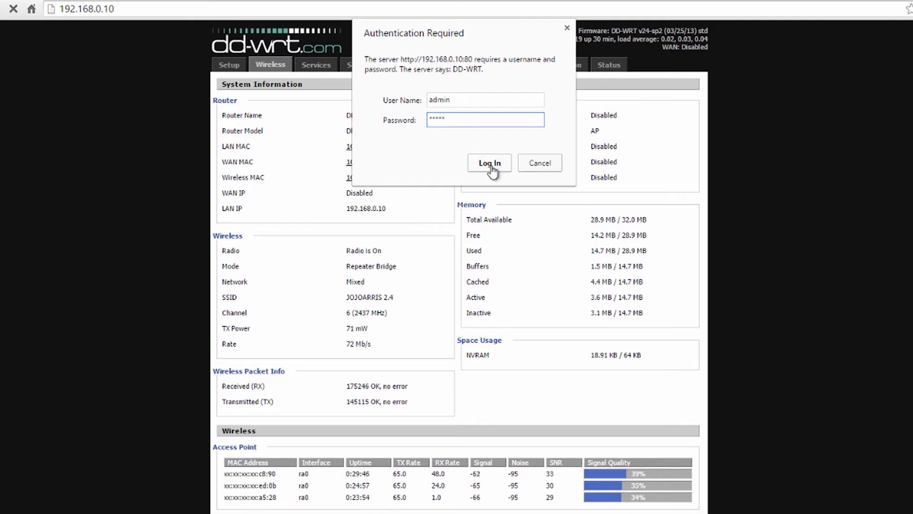
{"action": "left_click", "coordinate": [492, 166]}
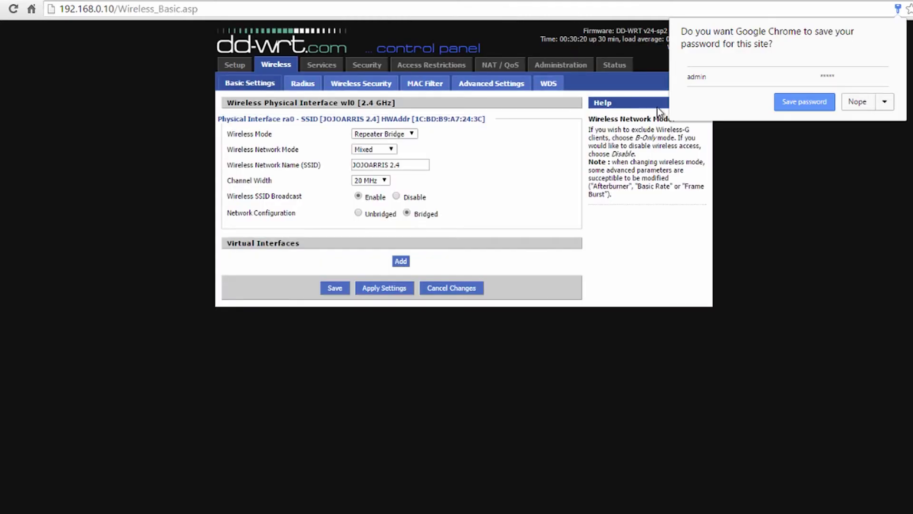
{"action": "left_click", "coordinate": [857, 100]}
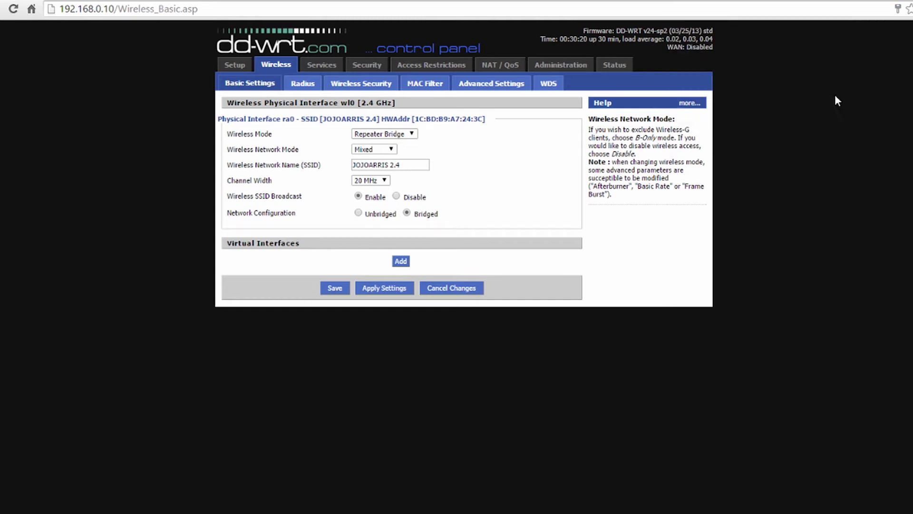
{"action": "left_click", "coordinate": [238, 64]}
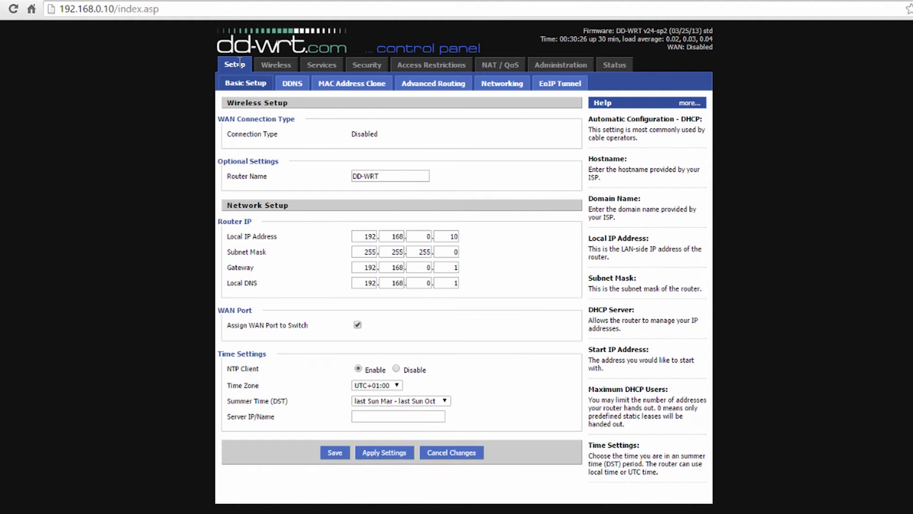
- Review the DD-WRT wireless settings and the Status > Sys-Info summary
{"action": "left_click", "coordinate": [283, 68]}
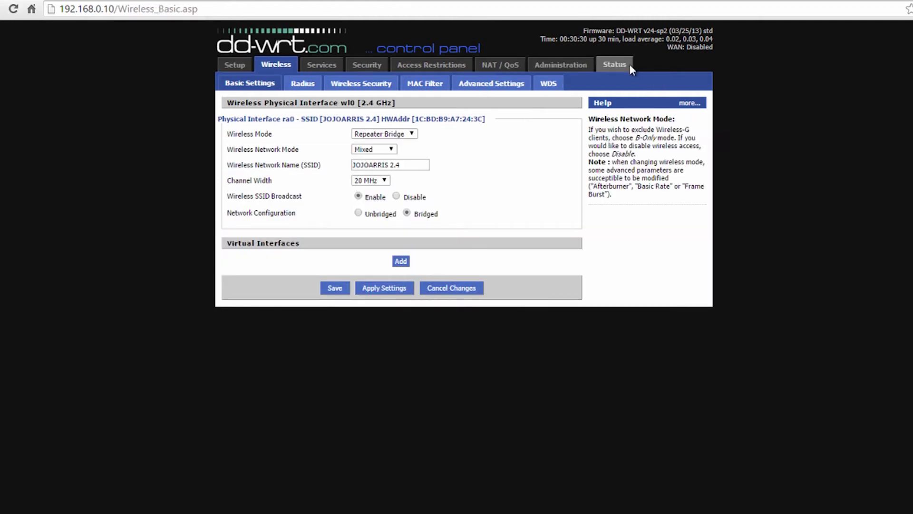
{"action": "left_click", "coordinate": [630, 65]}
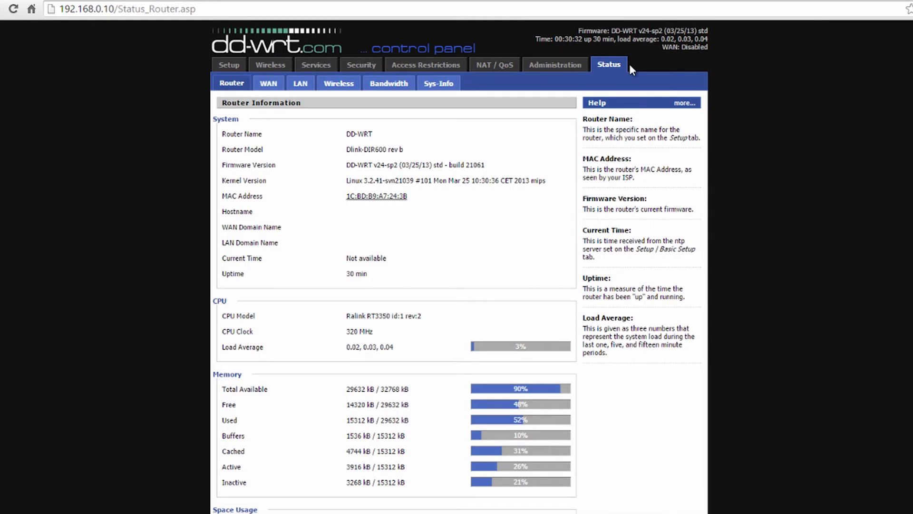
{"action": "left_click", "coordinate": [462, 74]}
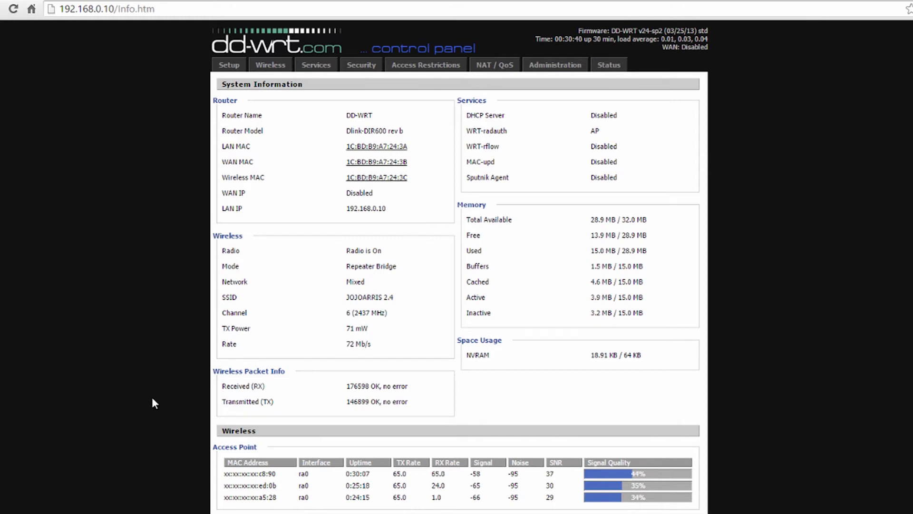
{"action": "left_click", "coordinate": [277, 68]}
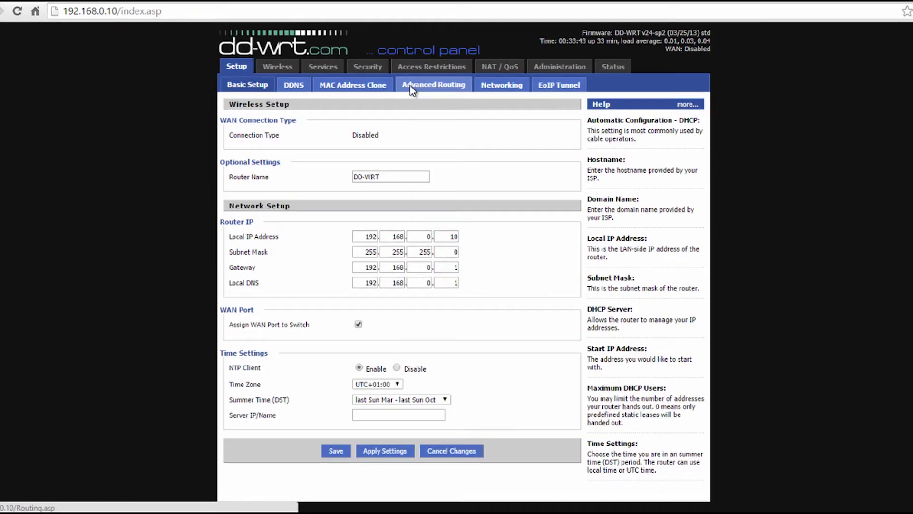
- Enable the SPI firewall with WAN NAT redirection and IDENT (Port 113) filtering, then check the Arris pre-shared key
{"action": "left_click", "coordinate": [411, 86]}
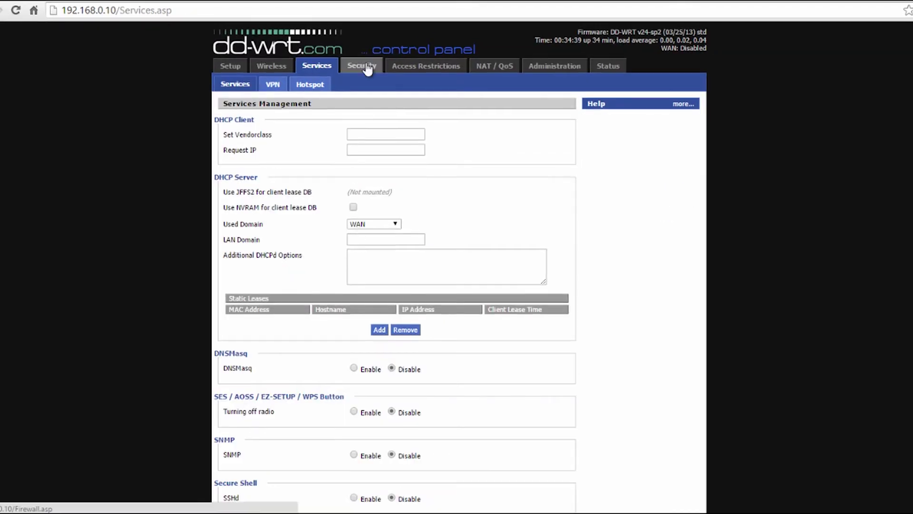
{"action": "left_click", "coordinate": [367, 65]}
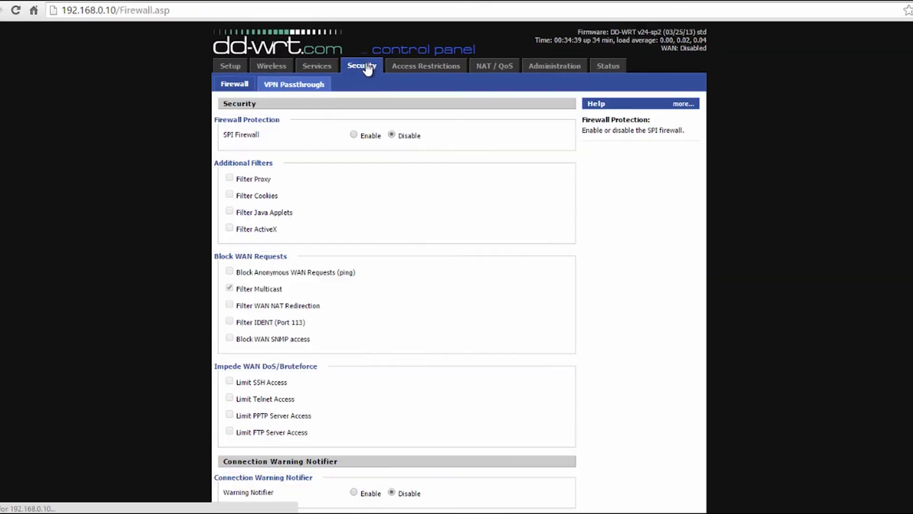
{"action": "left_click", "coordinate": [355, 131]}
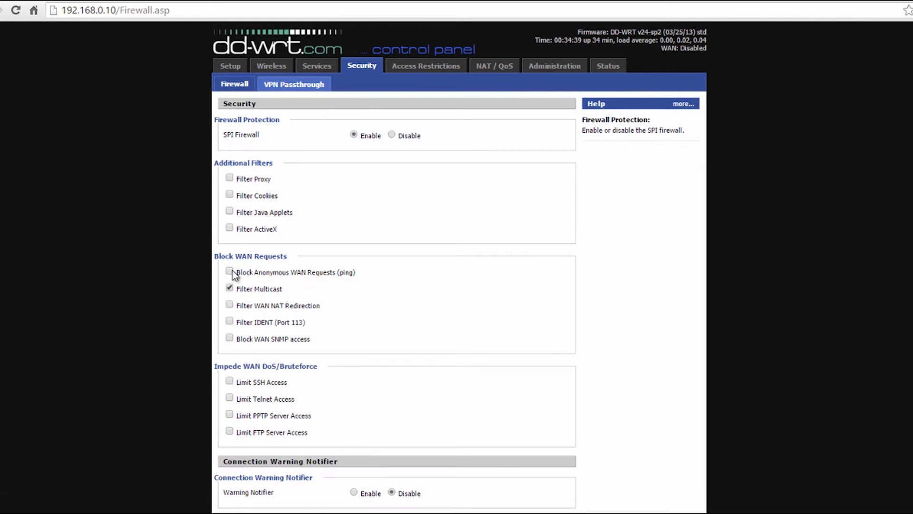
{"action": "left_click", "coordinate": [232, 306]}
{"action": "left_click", "coordinate": [230, 322]}
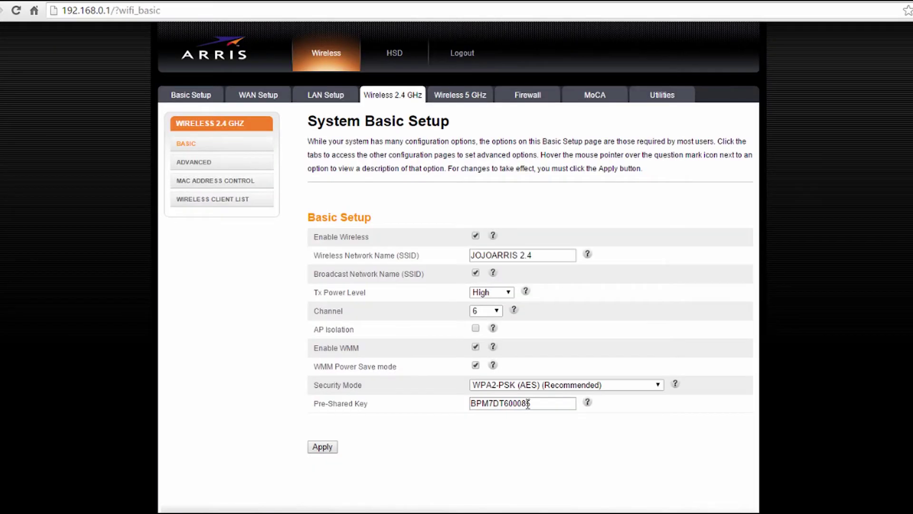
{"action": "left_click", "coordinate": [543, 403]}
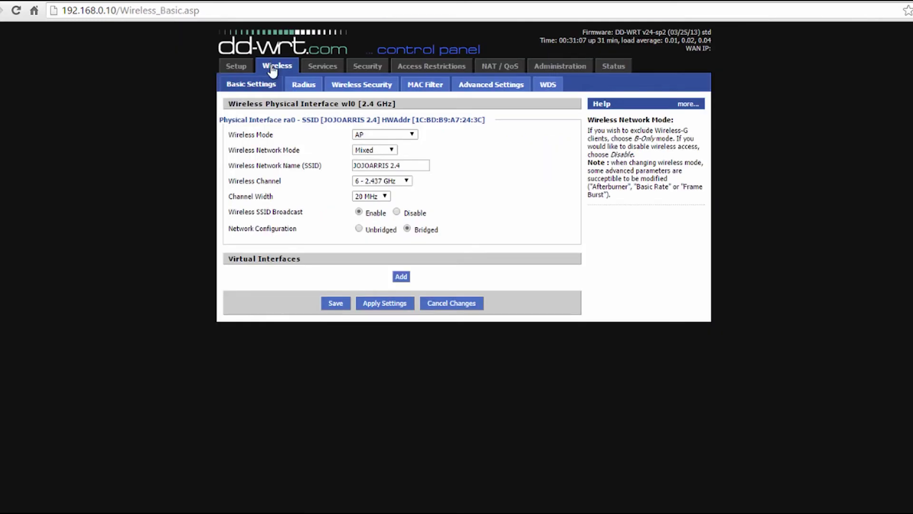
- Change the DD-WRT wireless mode from AP to Repeater Bridge
{"action": "left_click", "coordinate": [413, 135]}
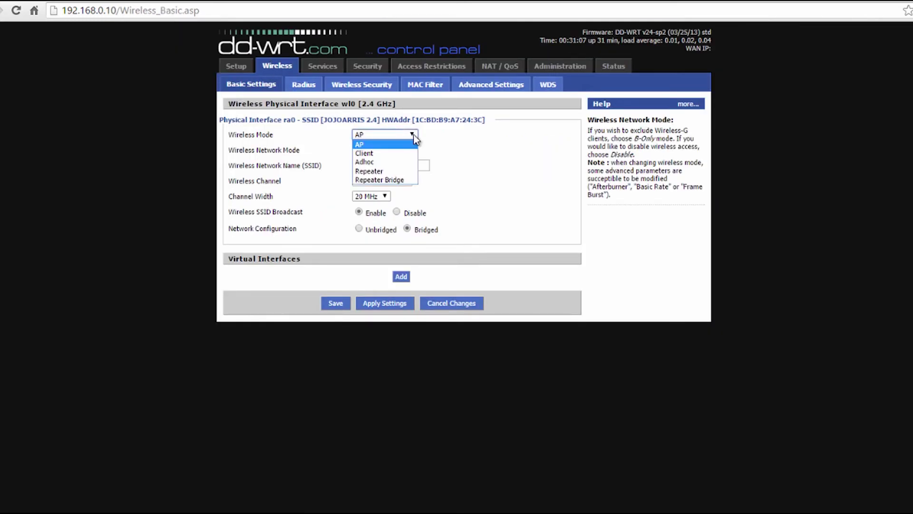
{"action": "left_click", "coordinate": [385, 181]}
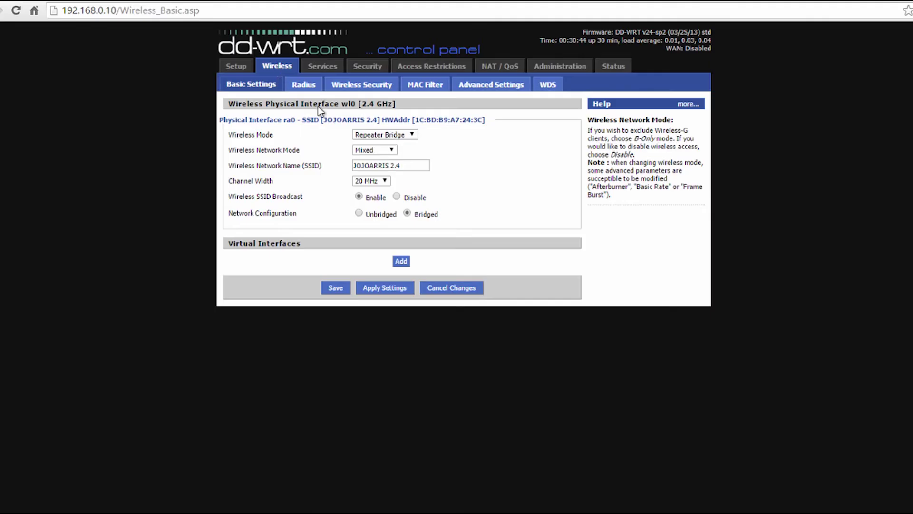
{"action": "left_click", "coordinate": [410, 134]}
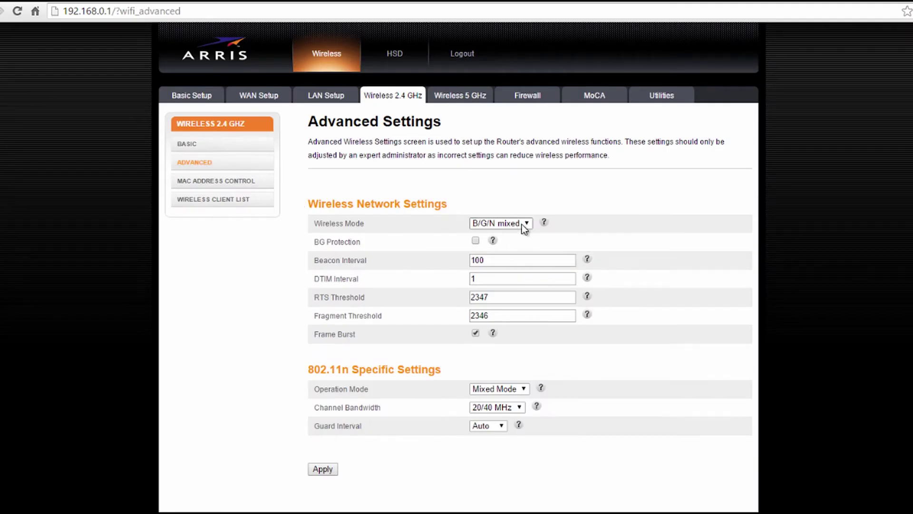
- Confirm the DD-WRT network mode stays Mixed and the SSID is JOJOARRIS 2.4
{"action": "left_click", "coordinate": [292, 2]}
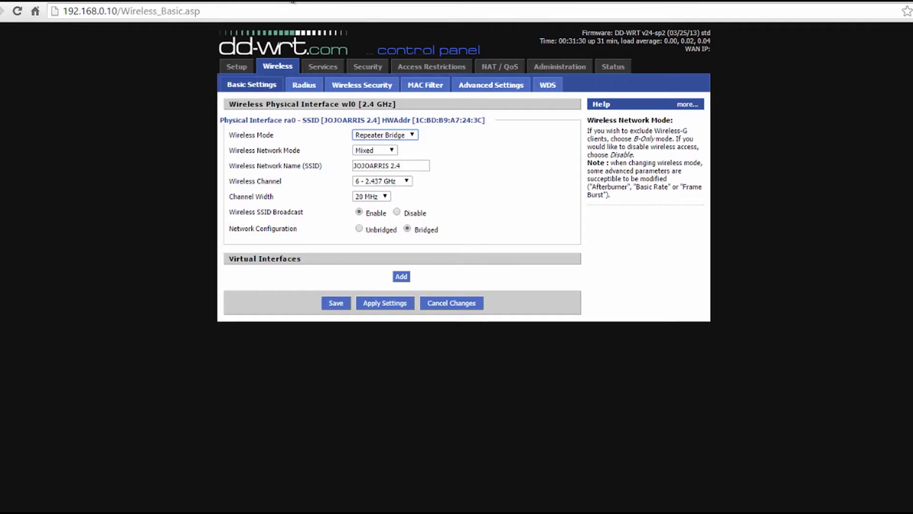
{"action": "left_click", "coordinate": [387, 150]}
{"action": "left_click", "coordinate": [387, 149]}
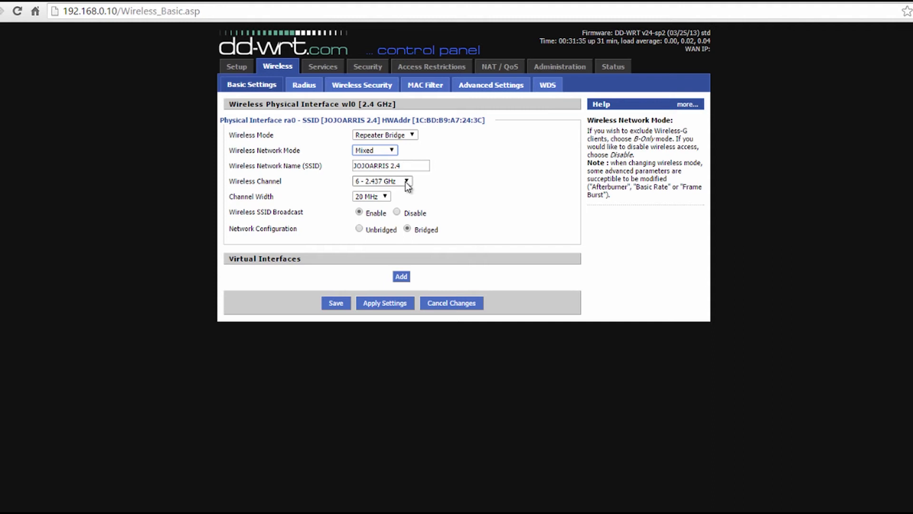
{"action": "left_click_drag", "start_coordinate": [405, 166], "coordinate": [339, 162]}
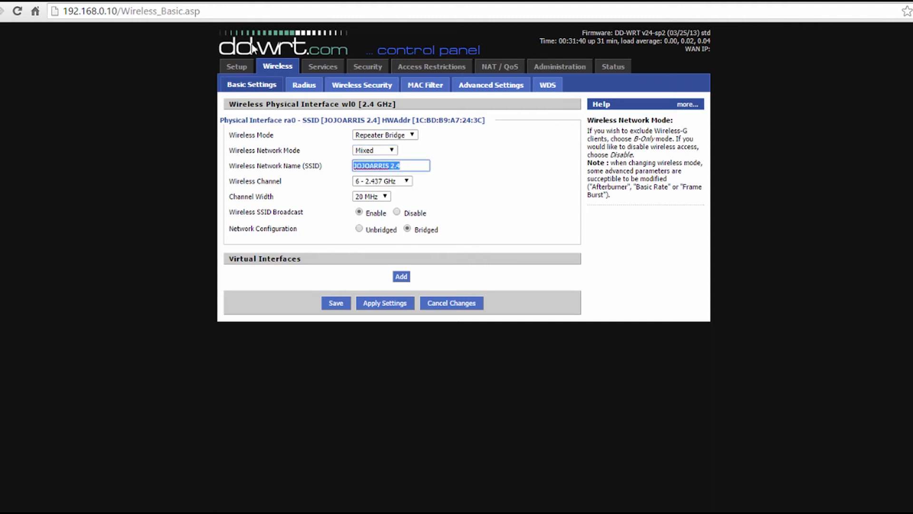
{"action": "left_click", "coordinate": [456, 167]}
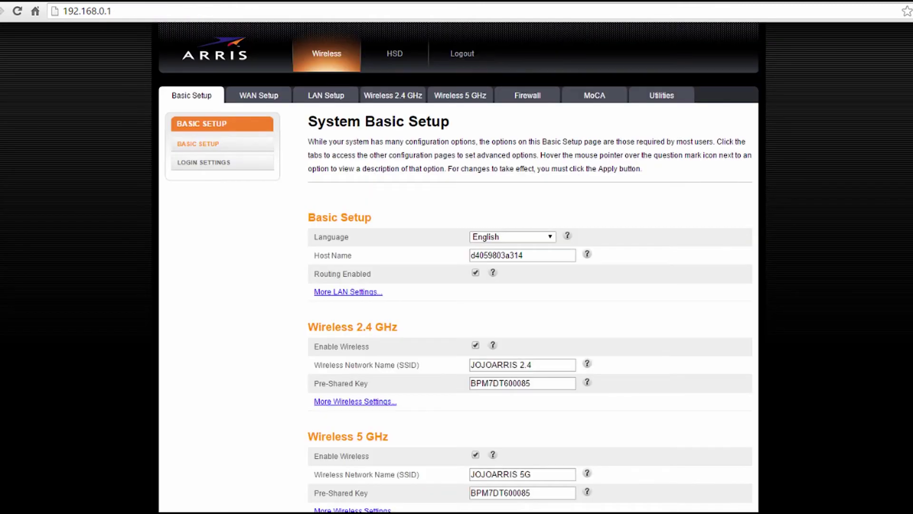
{"action": "scroll", "coordinate": [459, 266], "scroll_direction": "down", "scroll_amount": 2}
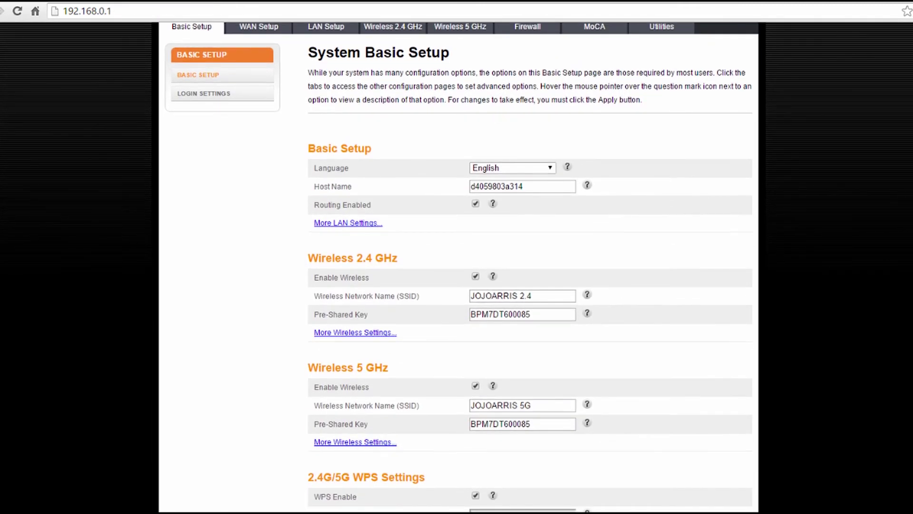
{"action": "scroll", "coordinate": [458, 266], "scroll_direction": "down", "scroll_amount": 2}
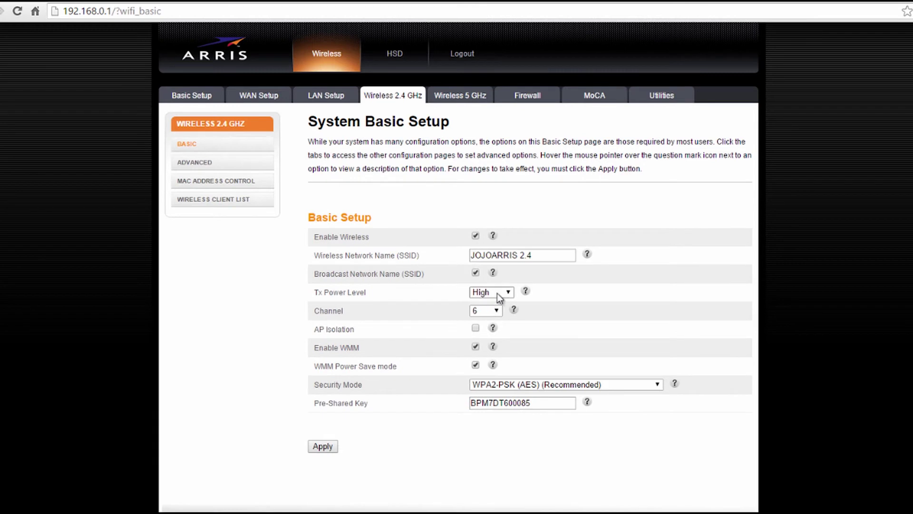
- Match the channel to the Arris router's 6 (2.437 GHz) and save the wireless basic settings
{"action": "left_click", "coordinate": [495, 313]}
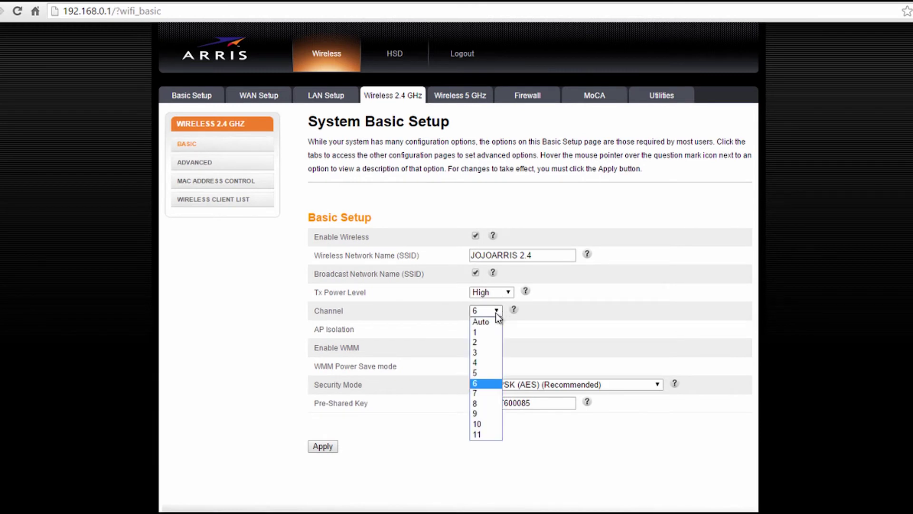
{"action": "left_click", "coordinate": [495, 313]}
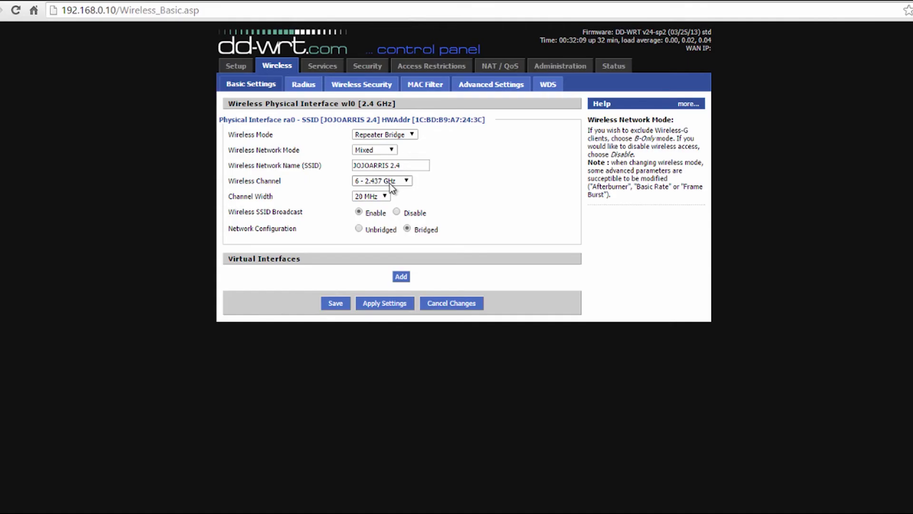
{"action": "left_click", "coordinate": [391, 182]}
{"action": "left_click", "coordinate": [391, 184]}
{"action": "left_click", "coordinate": [337, 305]}
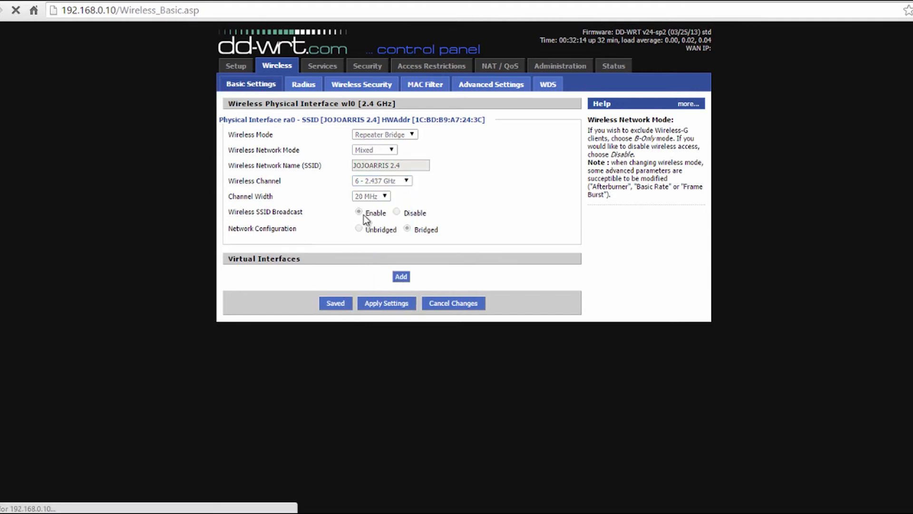
- Check the DD-WRT WPA2 wireless security settings against the Arris router, then view Basic Setup
{"action": "left_click", "coordinate": [374, 86]}
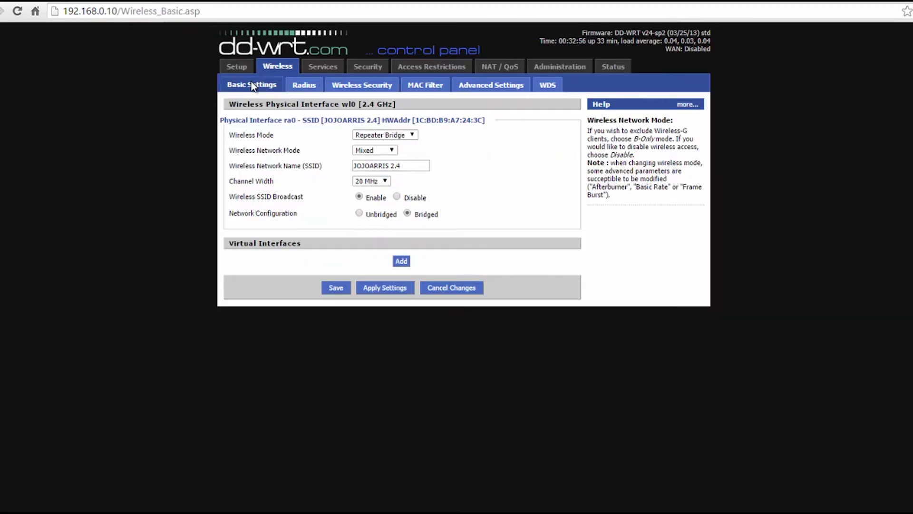
{"action": "left_click", "coordinate": [243, 71]}
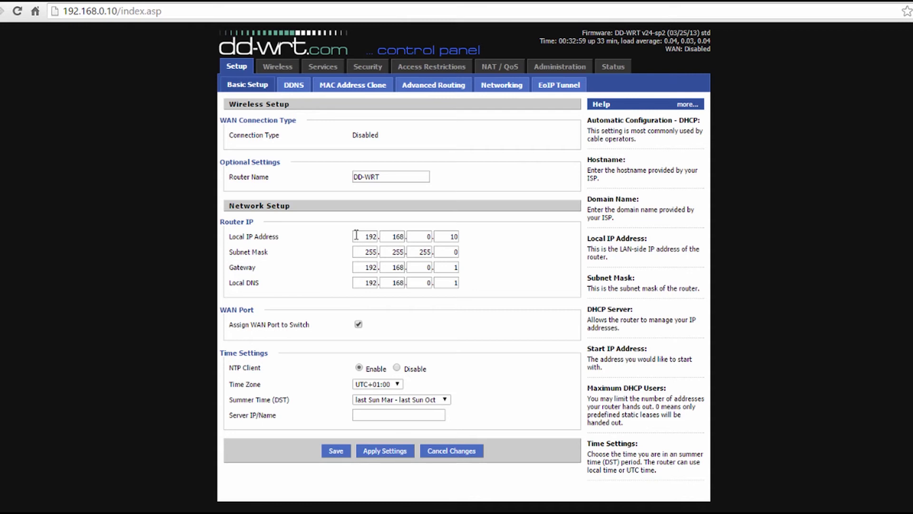
{"action": "double_click", "coordinate": [360, 236]}
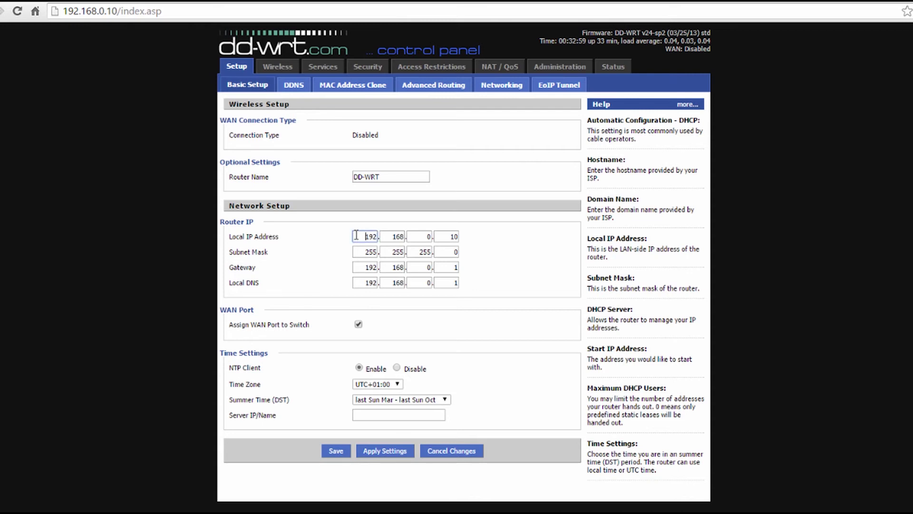
{"action": "left_click", "coordinate": [449, 237]}
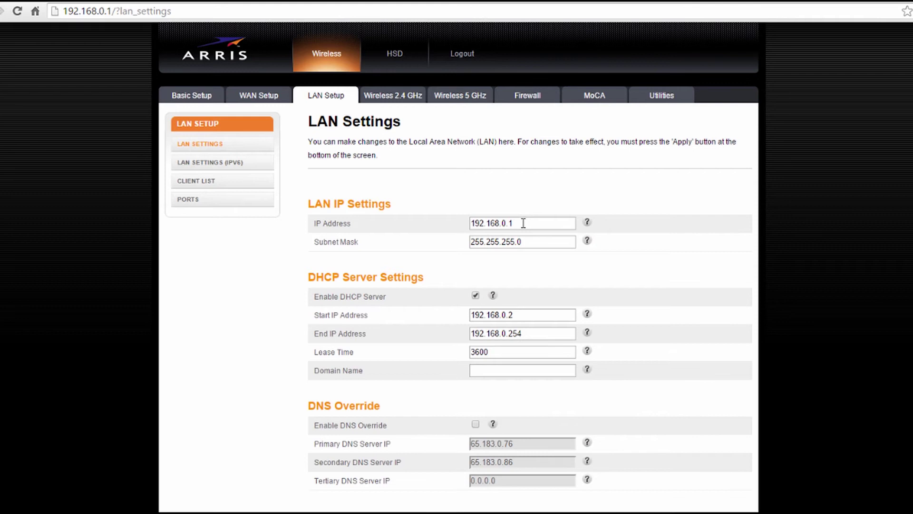
{"action": "left_click_drag", "start_coordinate": [524, 223], "coordinate": [467, 224]}
{"action": "left_click", "coordinate": [610, 280]}
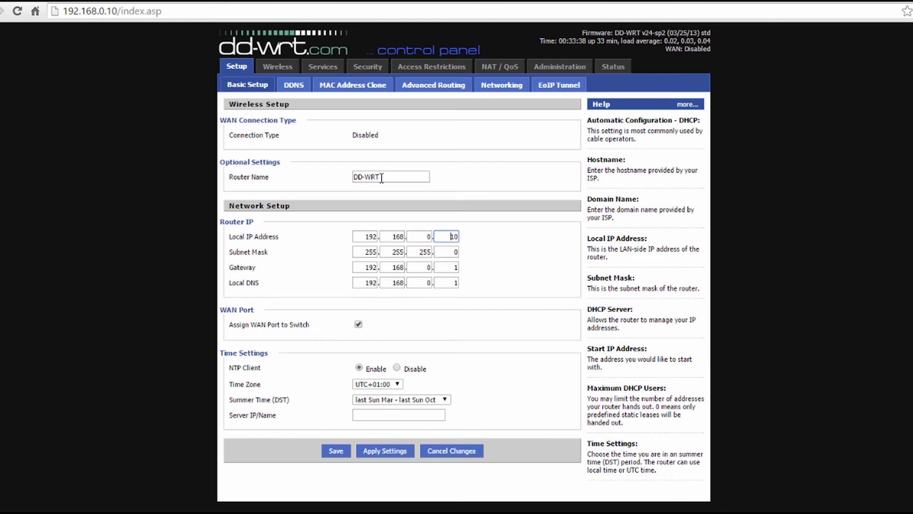
{"action": "left_click", "coordinate": [412, 90]}
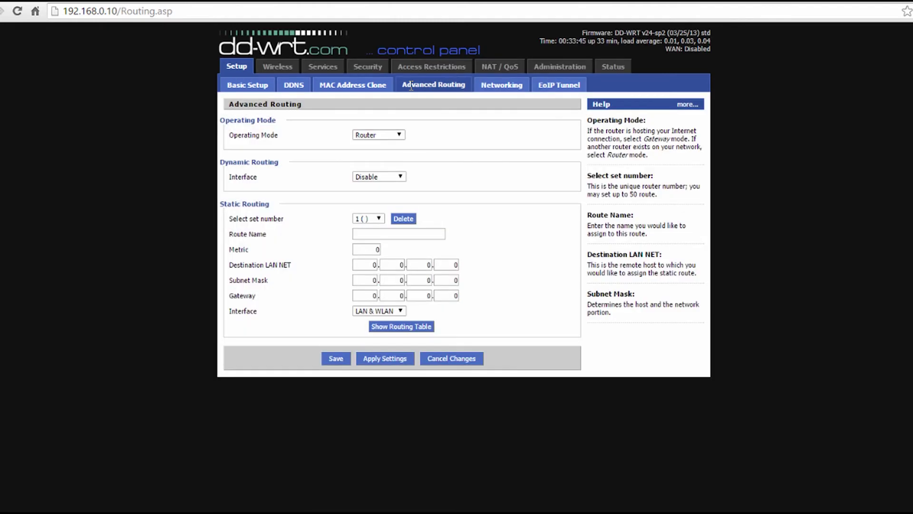
- Set the Advanced Routing operating mode to Router, after briefly trying Gateway, and save it
{"action": "left_click", "coordinate": [400, 136]}
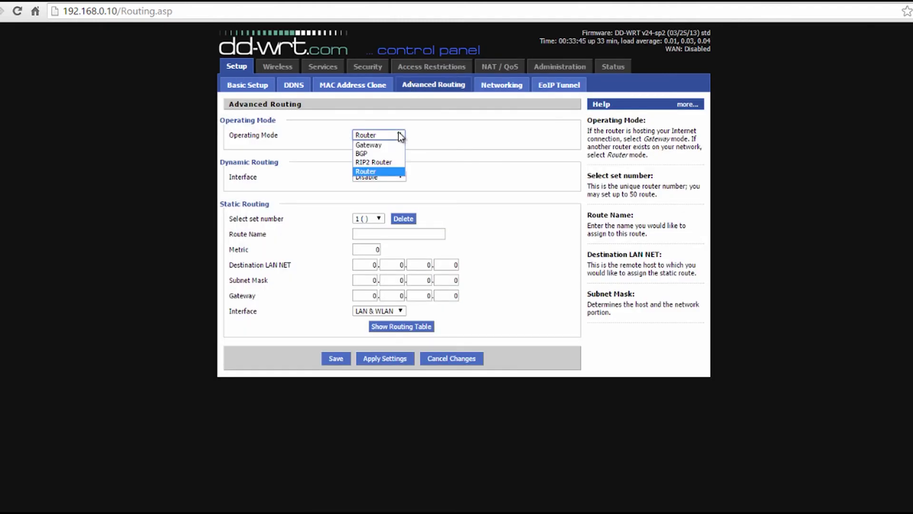
{"action": "left_click", "coordinate": [387, 145]}
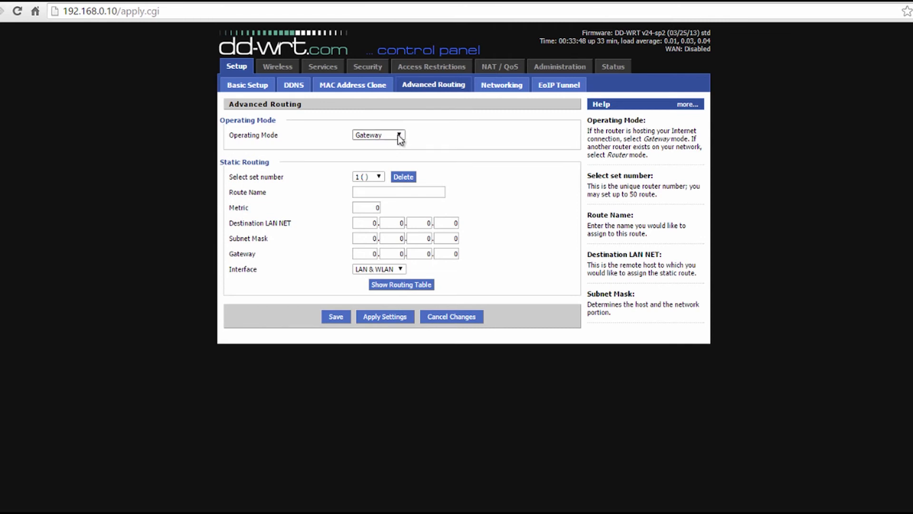
{"action": "left_click", "coordinate": [400, 136]}
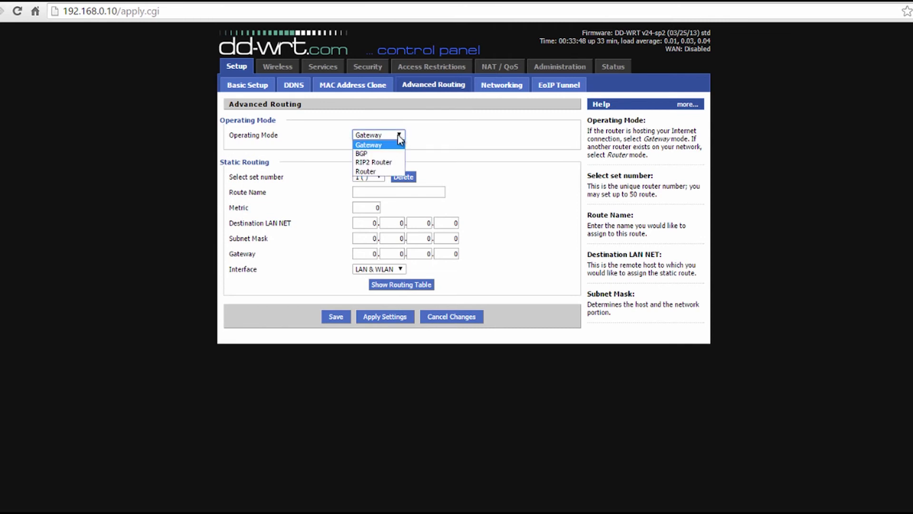
{"action": "left_click", "coordinate": [377, 171]}
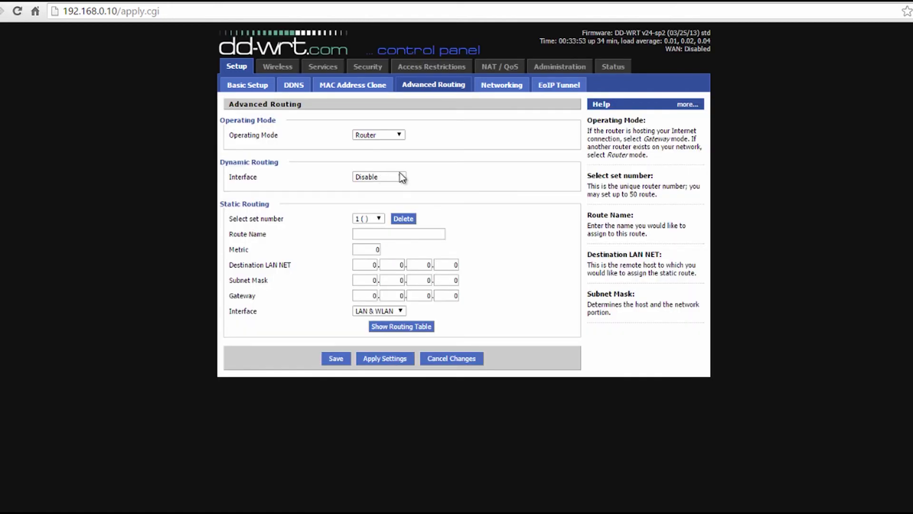
{"action": "left_click", "coordinate": [338, 357]}
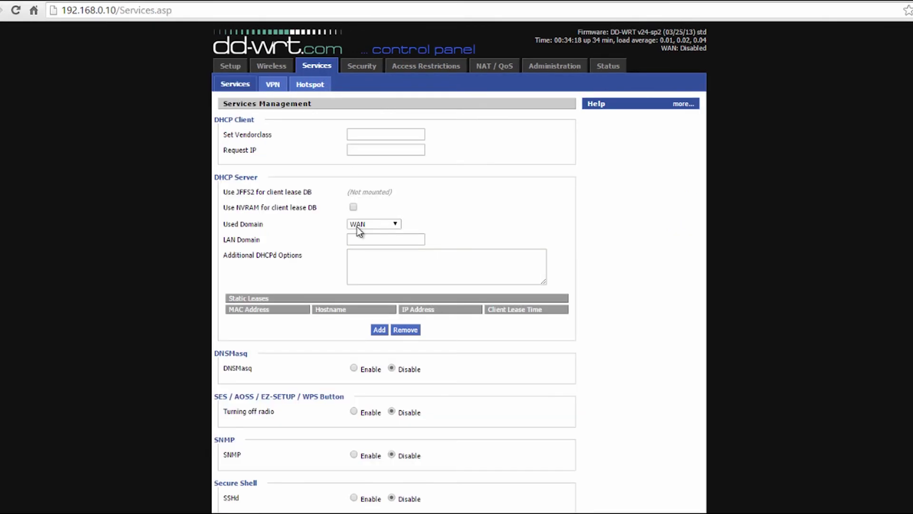
- Keep DNSMasq disabled and set the SPI Firewall to Disable
{"action": "left_click", "coordinate": [354, 368]}
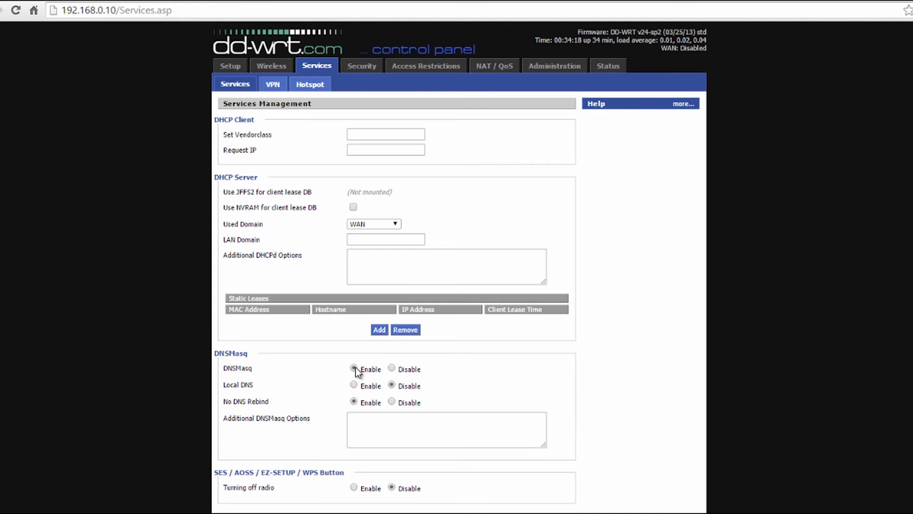
{"action": "left_click", "coordinate": [392, 368]}
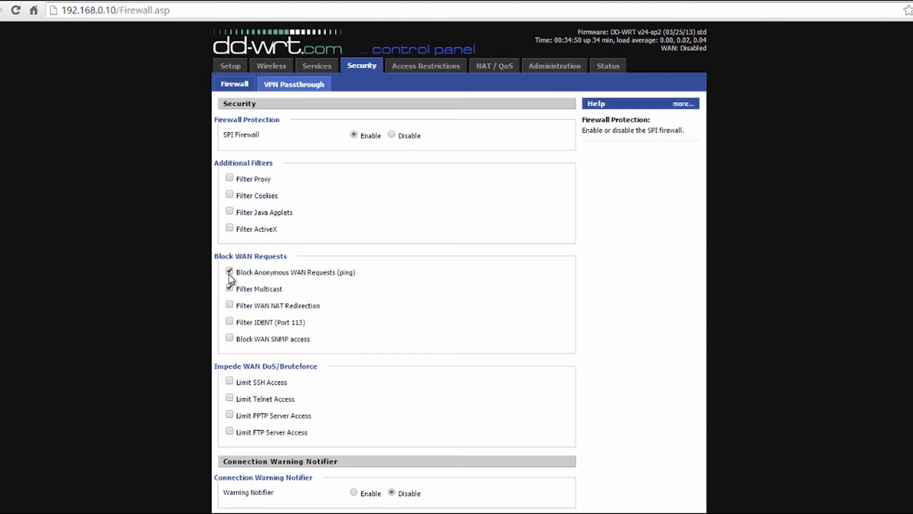
{"action": "left_click", "coordinate": [392, 135]}
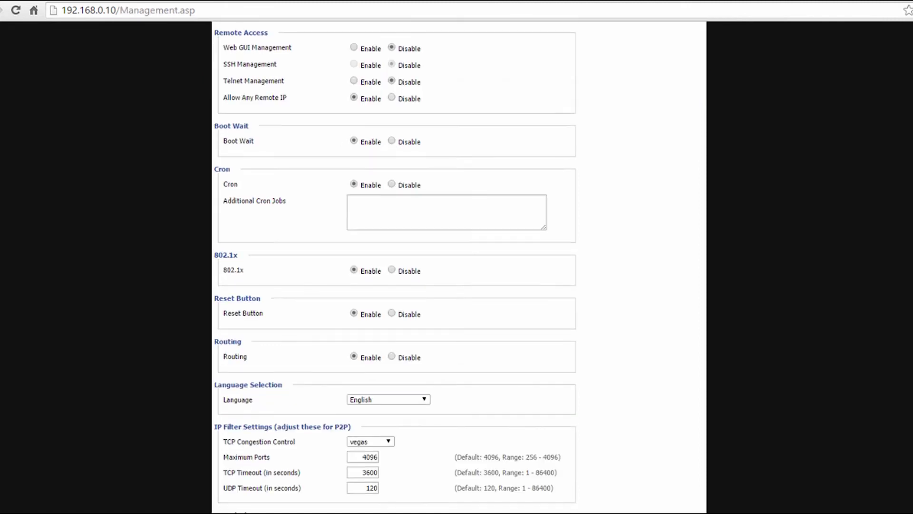
{"action": "scroll", "coordinate": [395, 267], "scroll_direction": "down", "scroll_amount": 2}
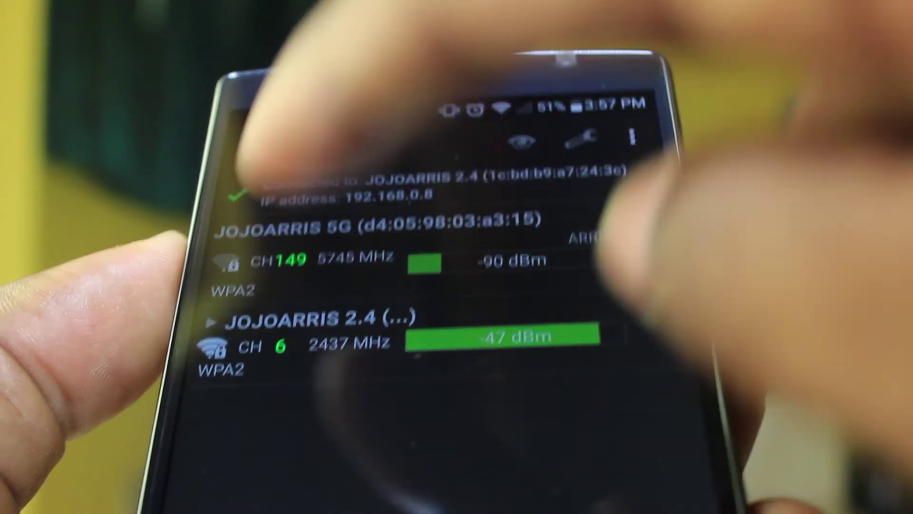
- Expand the JOJOARRIS 2.4 group in Wifi Analyzer to reveal both channel 6 access points
{"action": "left_click", "coordinate": [314, 321]}
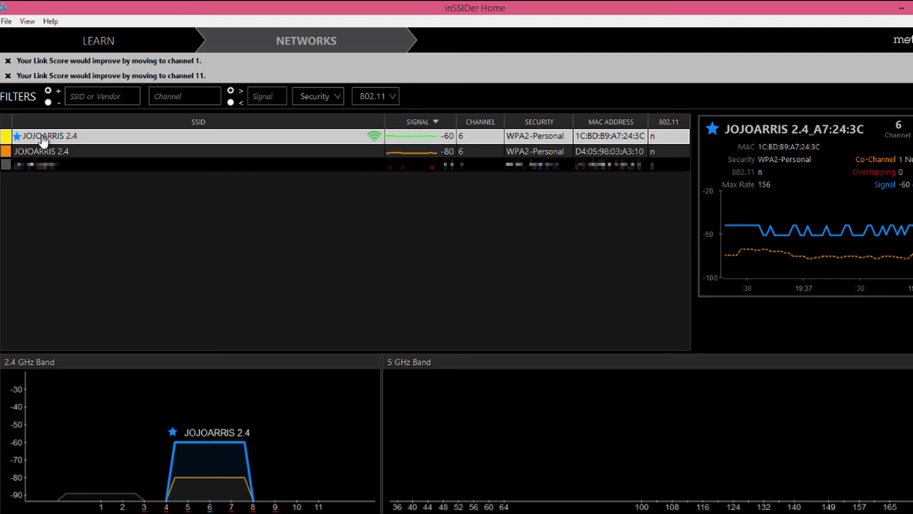
{"action": "left_click", "coordinate": [22, 156]}
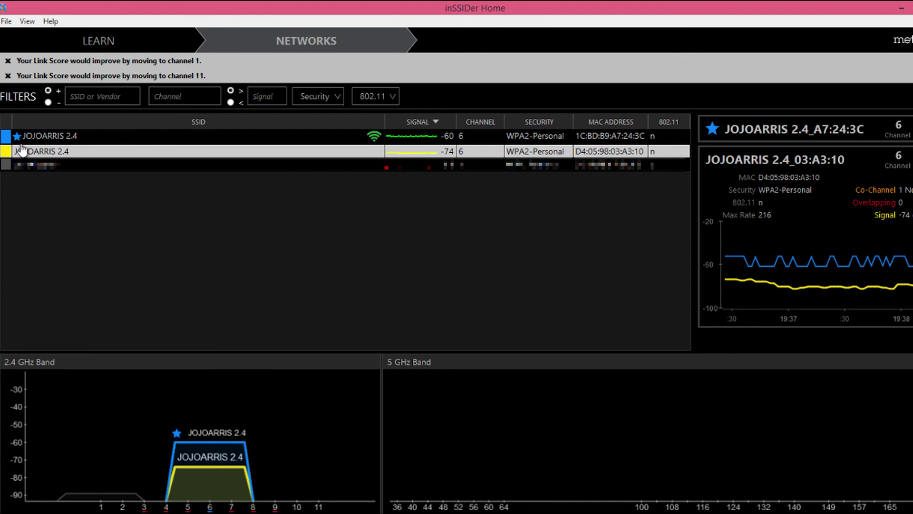
{"action": "left_click", "coordinate": [23, 138]}
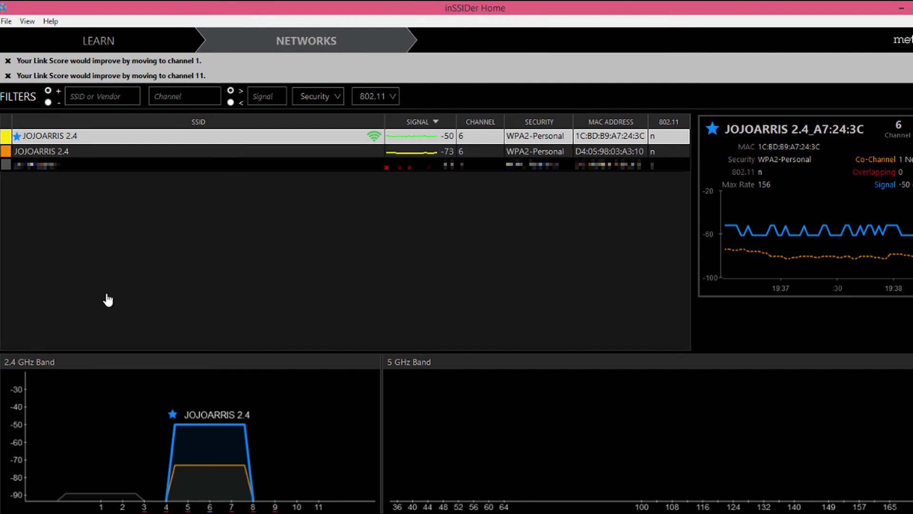
{"action": "left_click", "coordinate": [175, 151]}
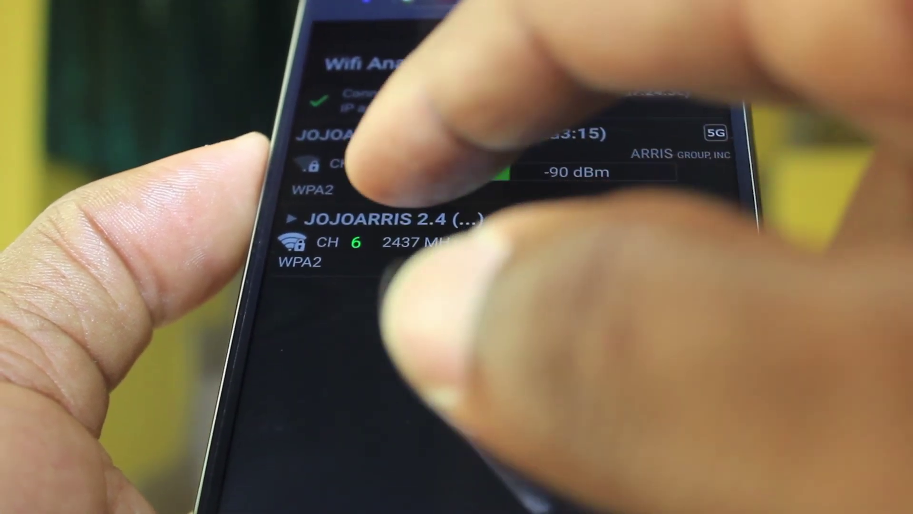
- Expand JOJOARRIS 2.4 to list the D-Link repeater at -50 dBm and Arris at -75 dBm
{"action": "left_click", "coordinate": [395, 223]}
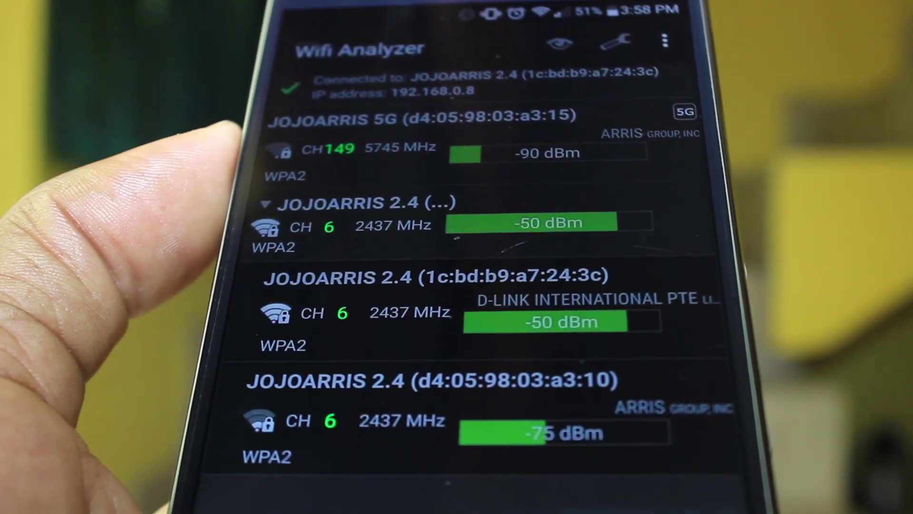